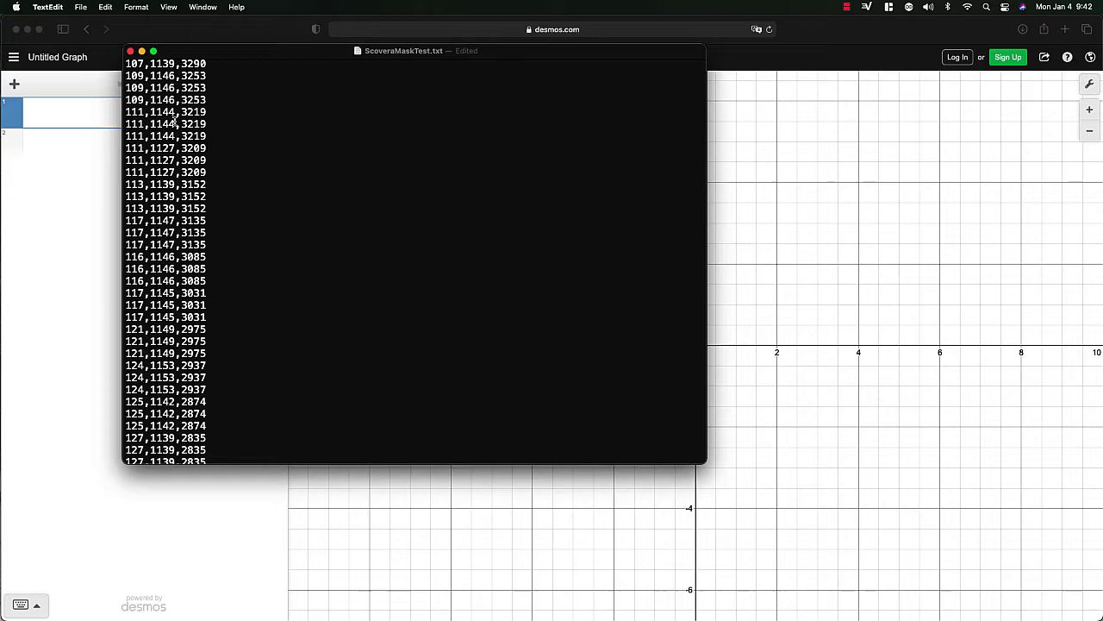
# Look over the ScoveraMaskTest.txt number triples and select the entire document.
pyautogui.press('Up')
pyautogui.scroll(-15, 195, 226)
pyautogui.scroll(12, 195, 226)
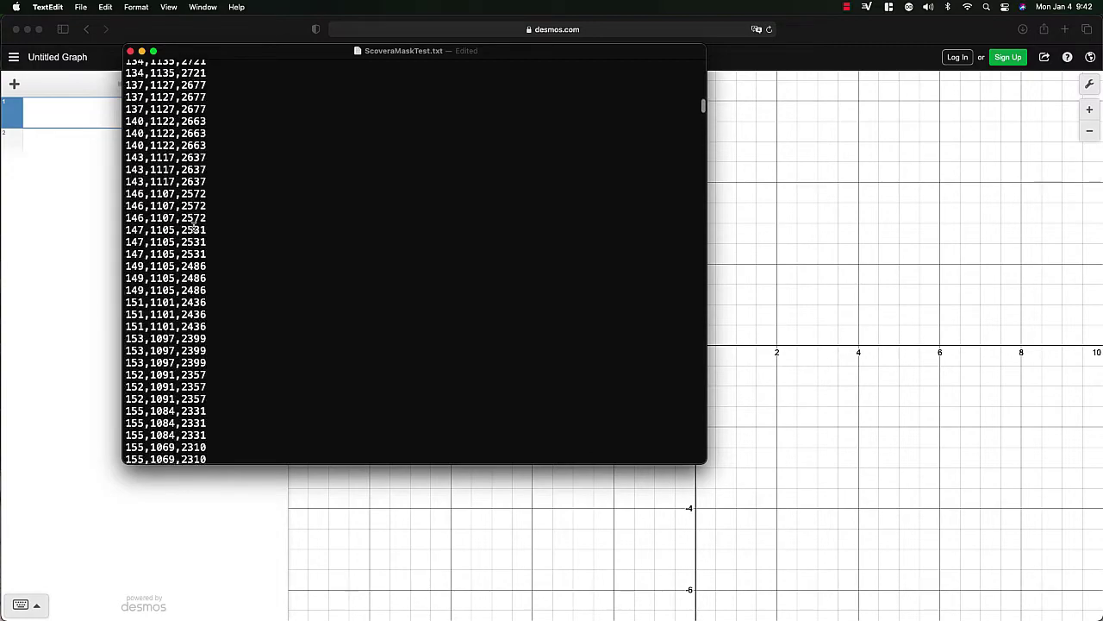
pyautogui.scroll(10, 194, 226)
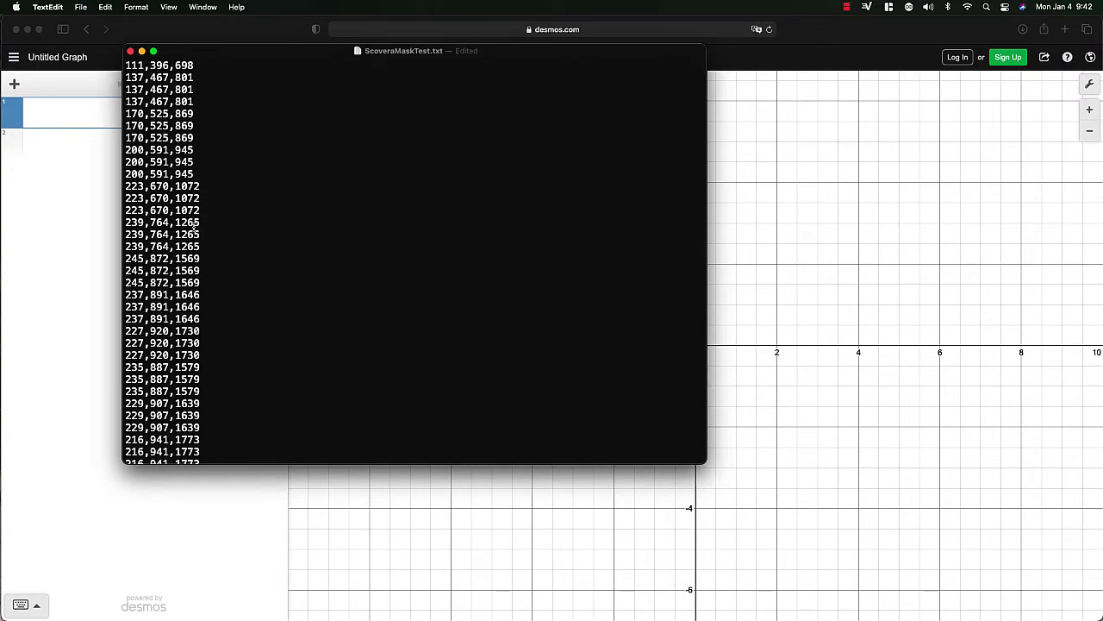
pyautogui.click(39, 191)
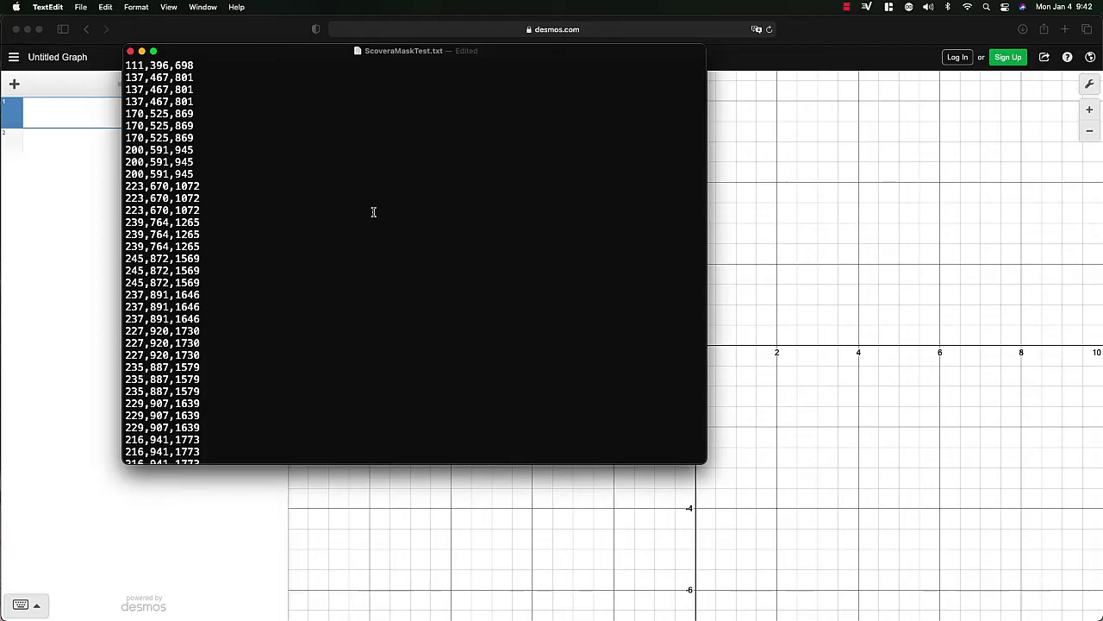
pyautogui.press('super+a')
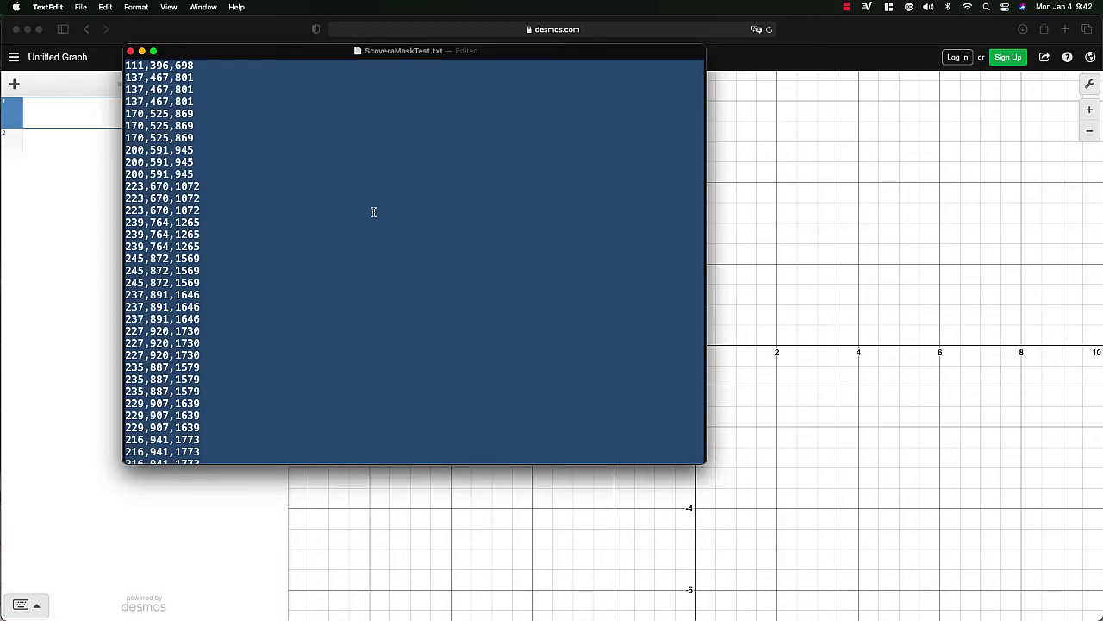
# Paste the data into the first Desmos expression as an x1, y1, z1 table and zoom to fit.
pyautogui.click(117, 116)
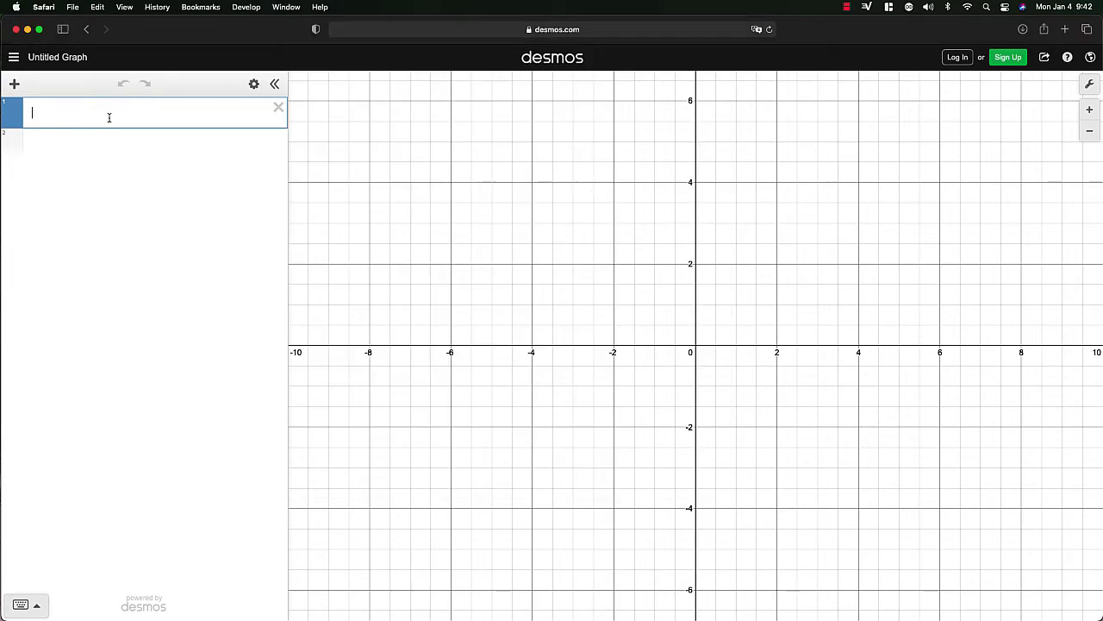
pyautogui.click(584, 32)
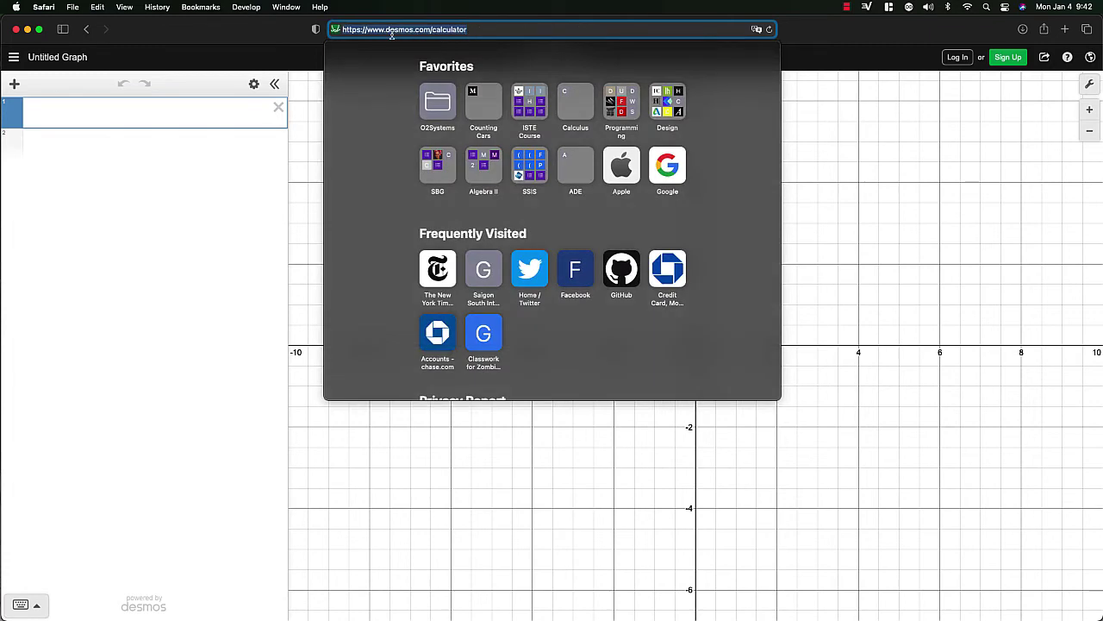
pyautogui.click(130, 116)
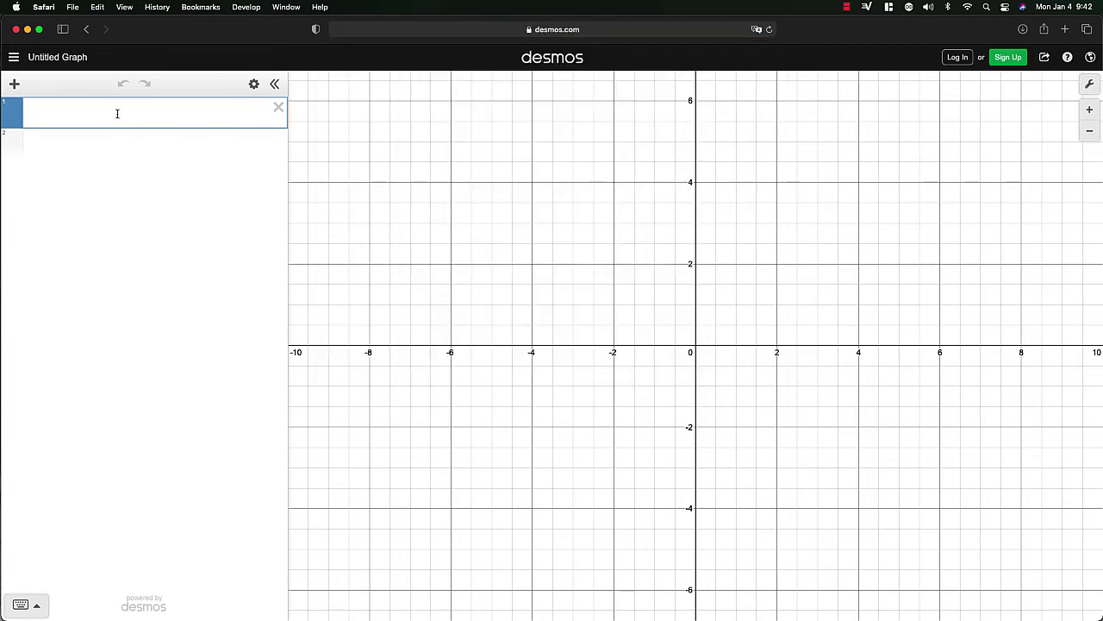
pyautogui.press('super+v')
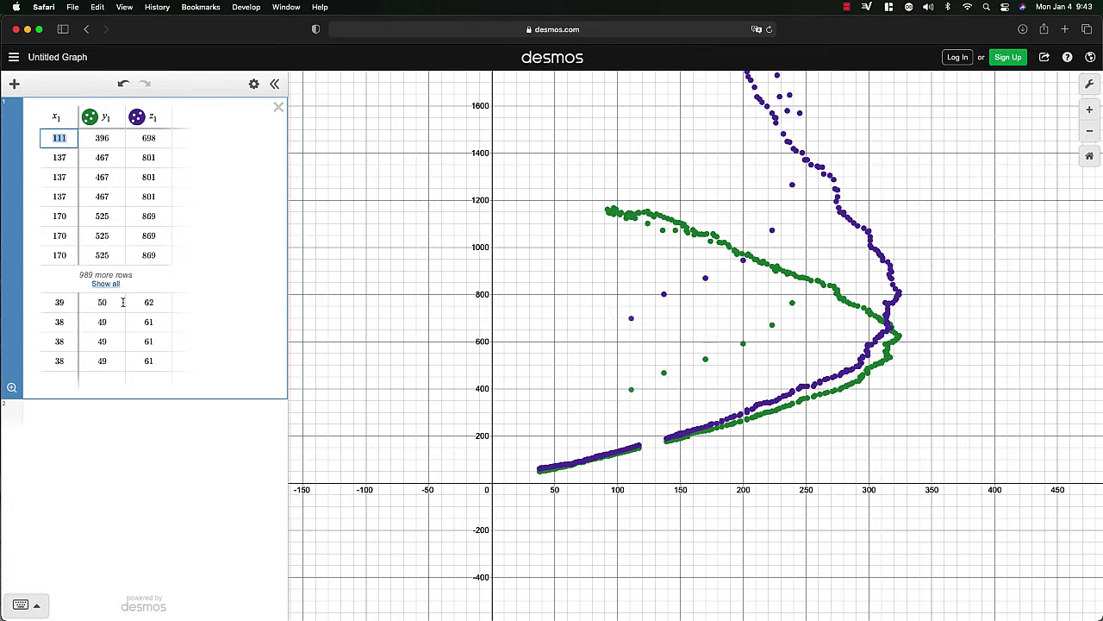
pyautogui.click(9, 390)
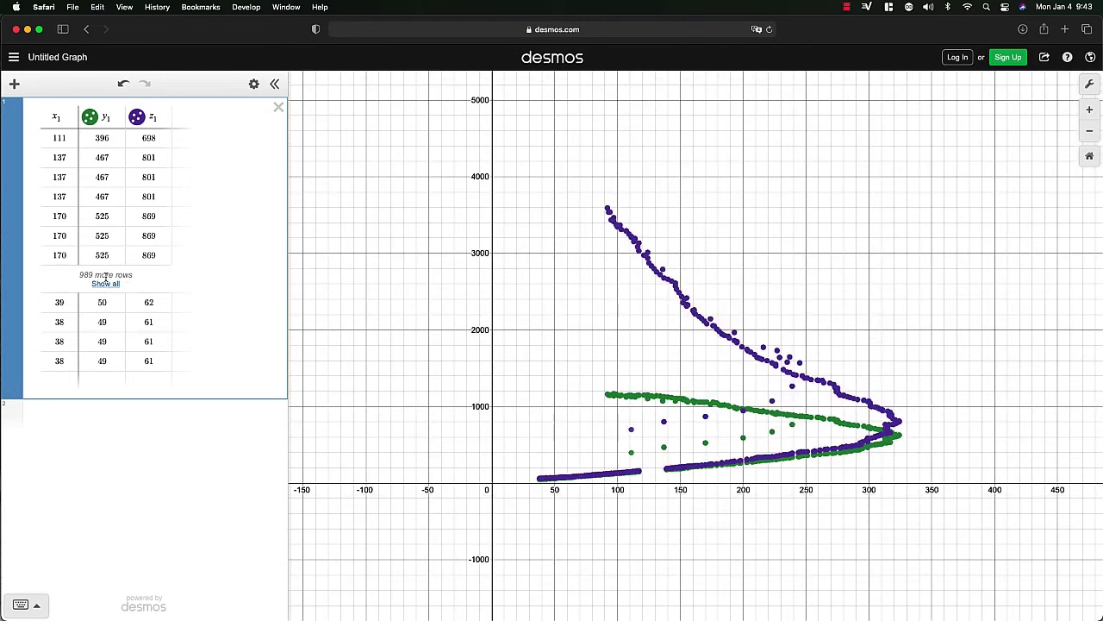
# Add a new expression defining the list t = [0...999].
pyautogui.click(123, 416)
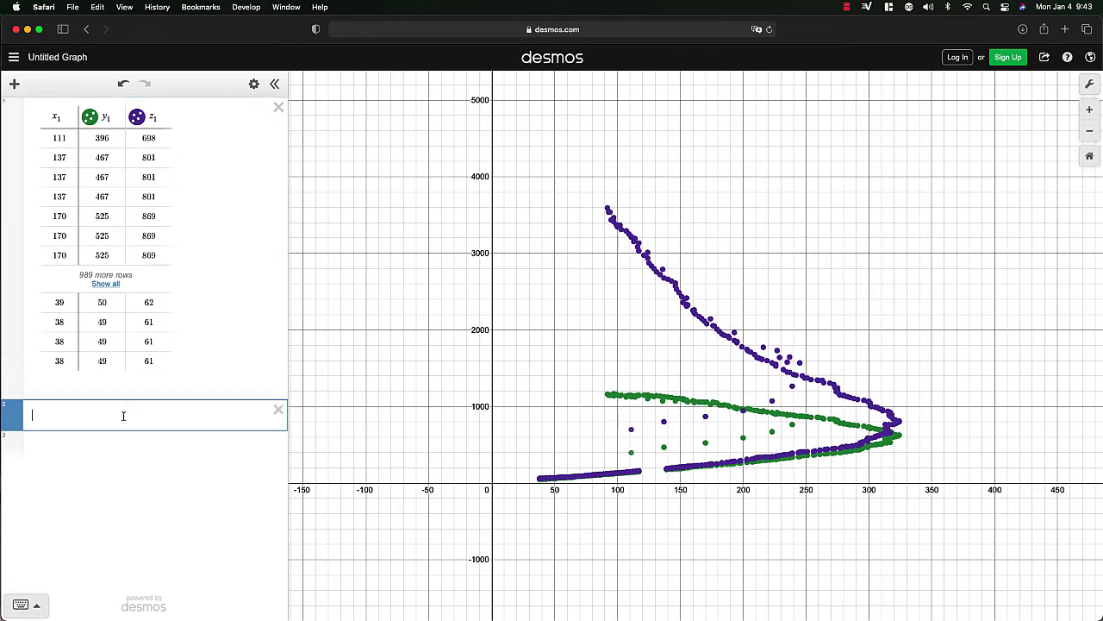
pyautogui.write('x1')
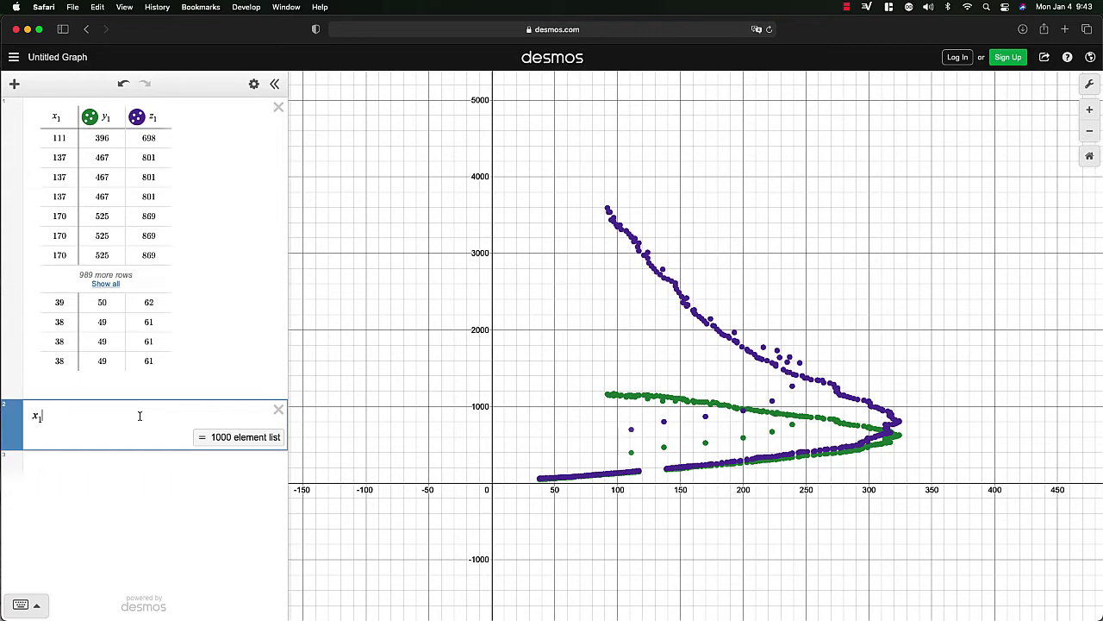
pyautogui.moveTo(139, 416); pyautogui.dragTo(3, 415)
pyautogui.write('t')
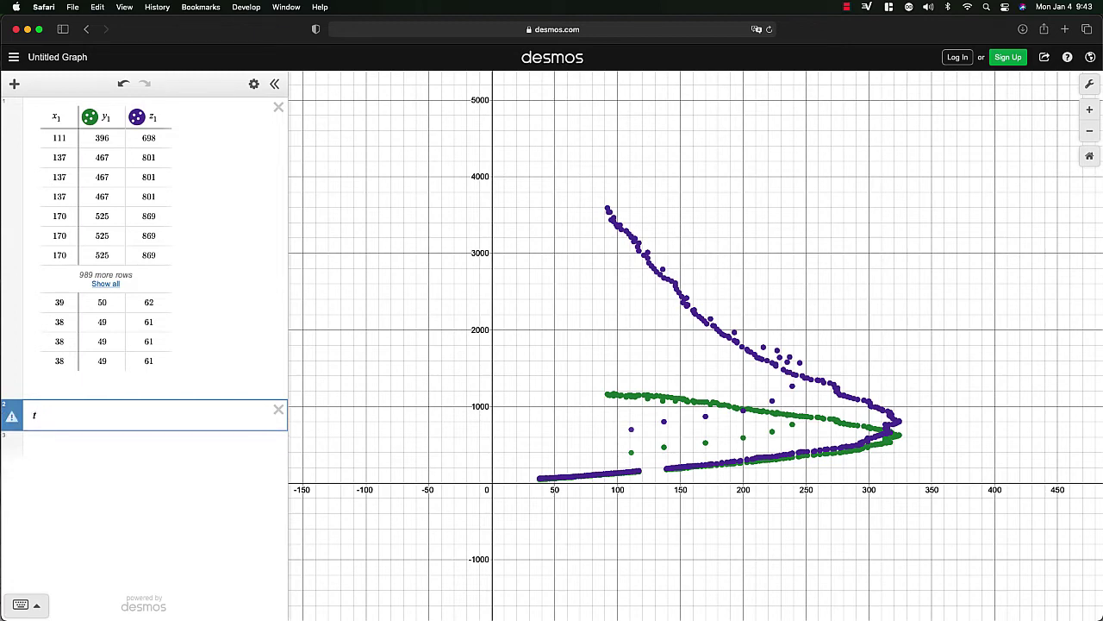
pyautogui.write(' = [')
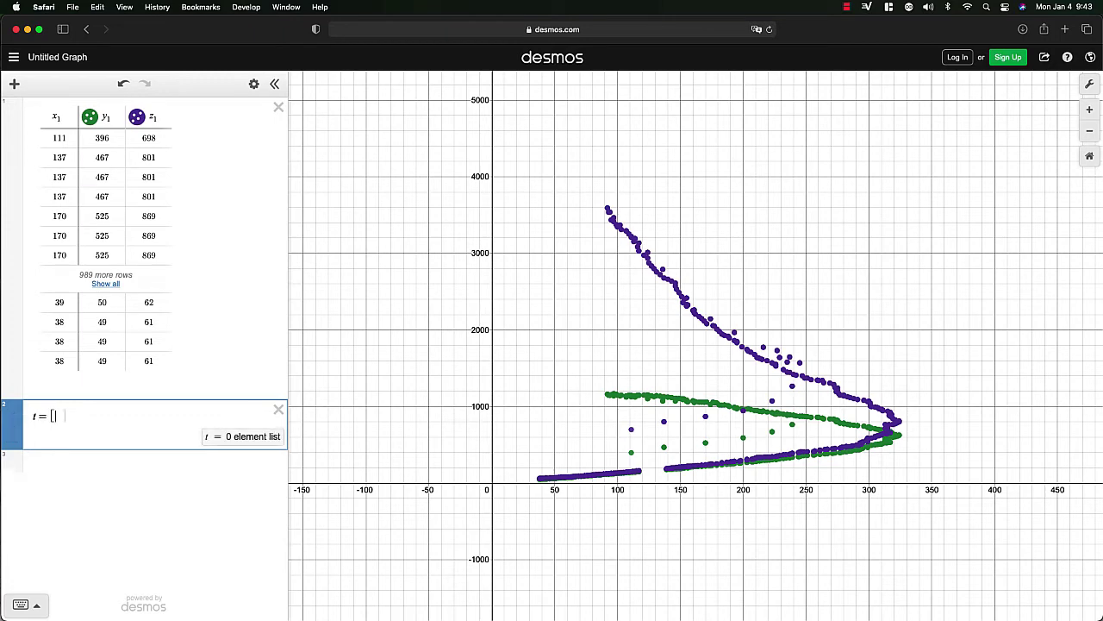
pyautogui.write('0...1000')
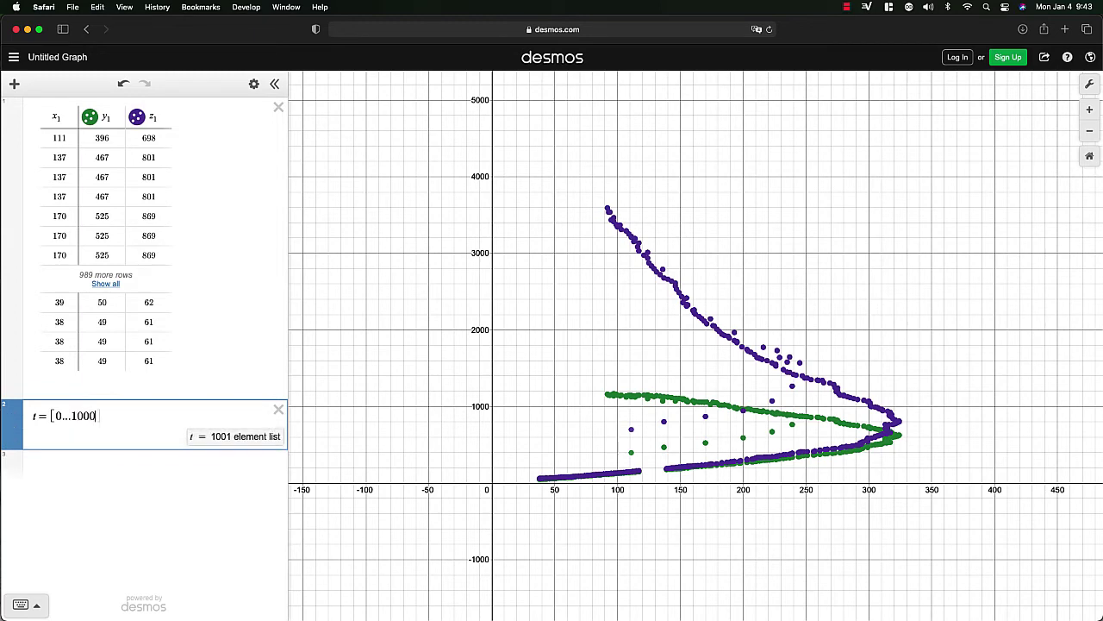
pyautogui.press('BackSpace')
pyautogui.press('BackSpace')
pyautogui.press('BackSpace')
pyautogui.press('BackSpace')
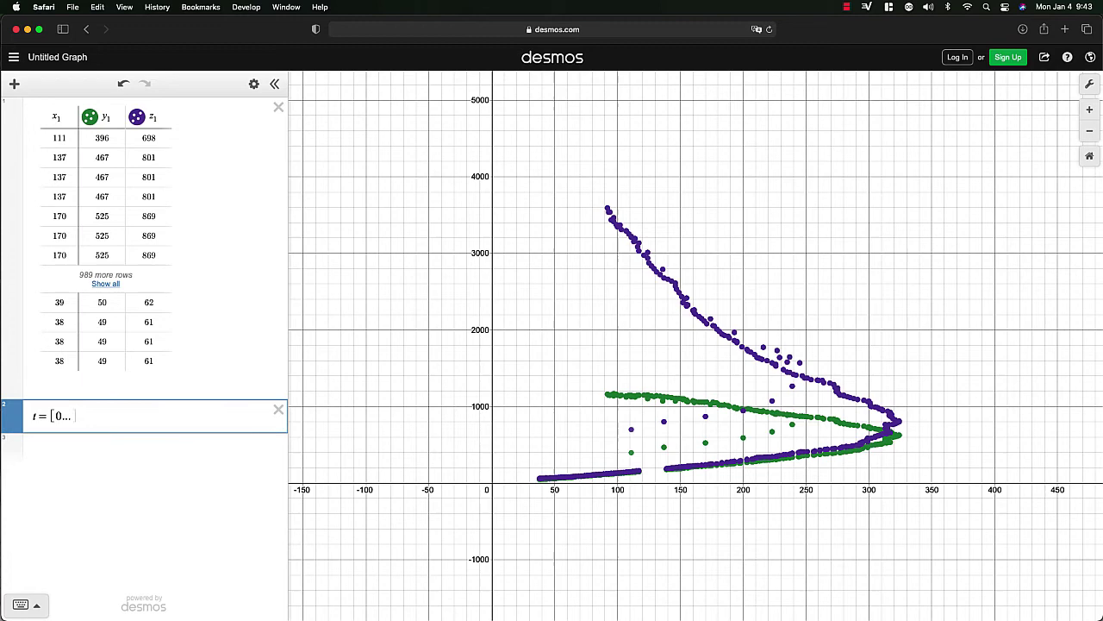
pyautogui.write('999')
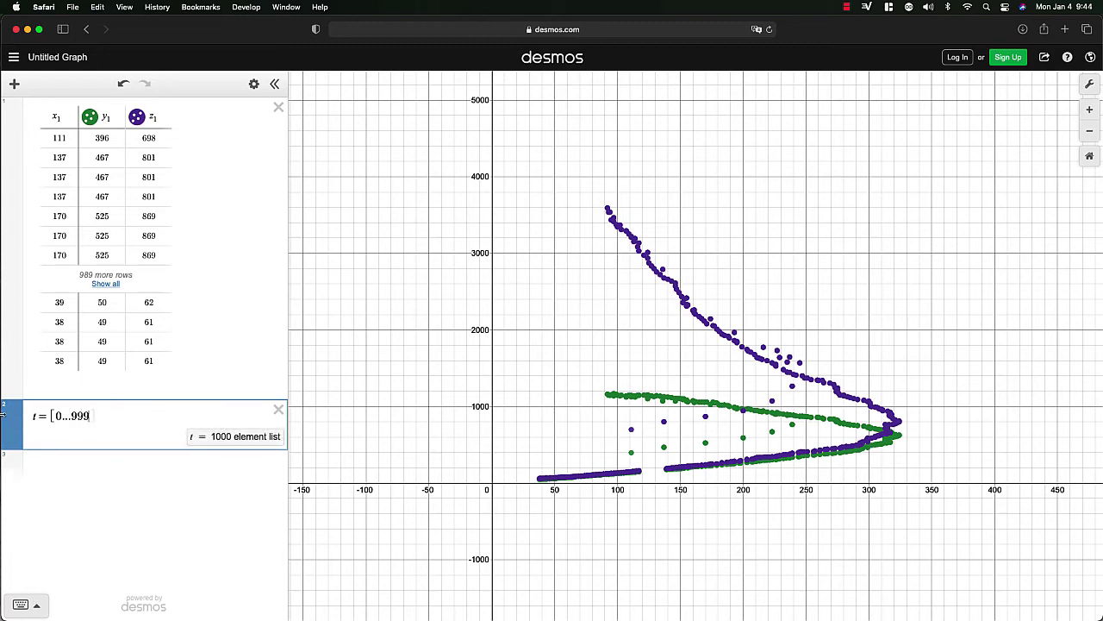
# Plot (t, x1) in a new expression and hide the y1 and z1 point series.
pyautogui.click(79, 471)
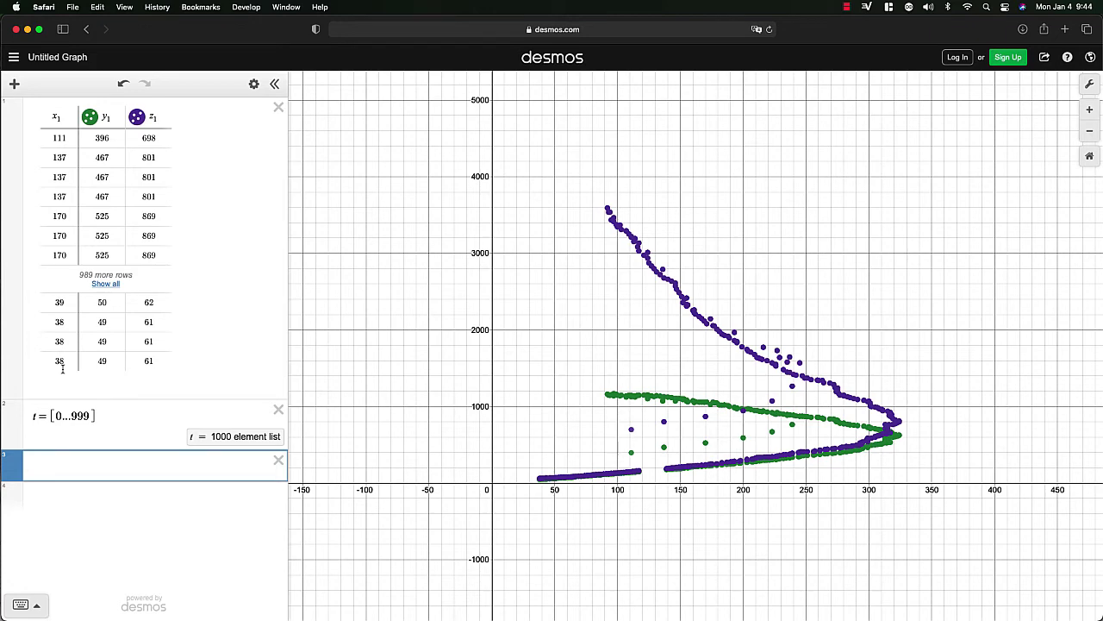
pyautogui.write('(')
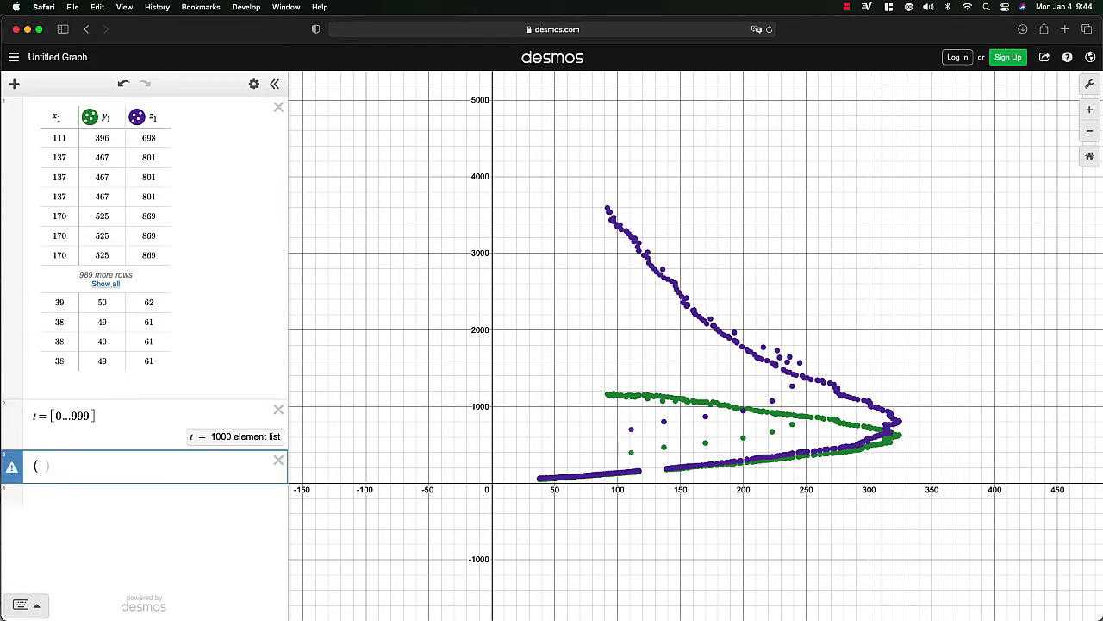
pyautogui.write('t')
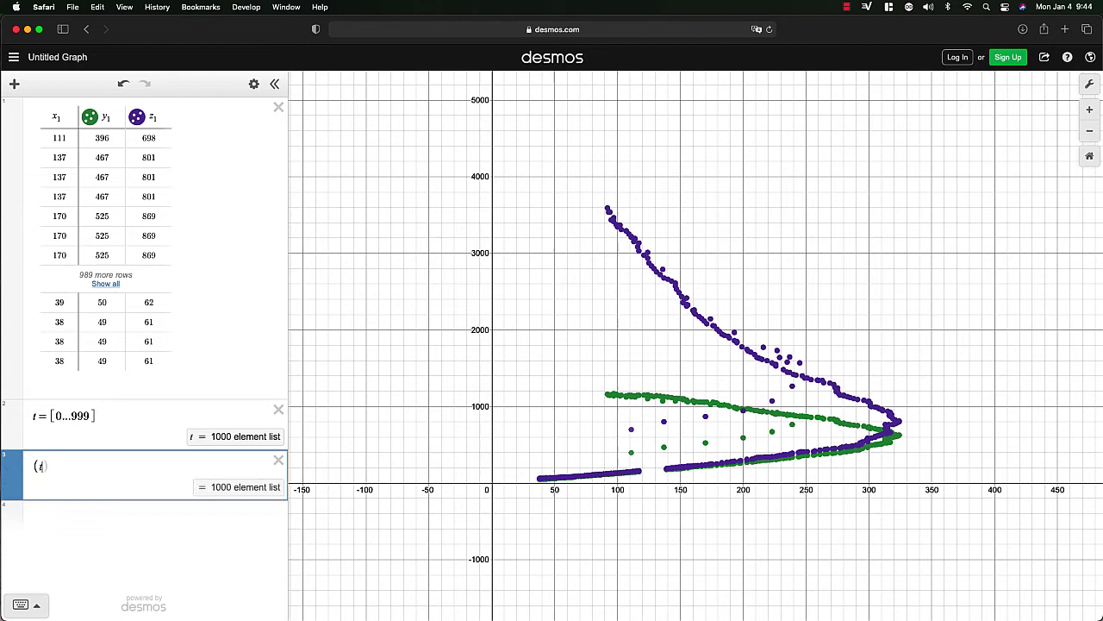
pyautogui.write(',x1')
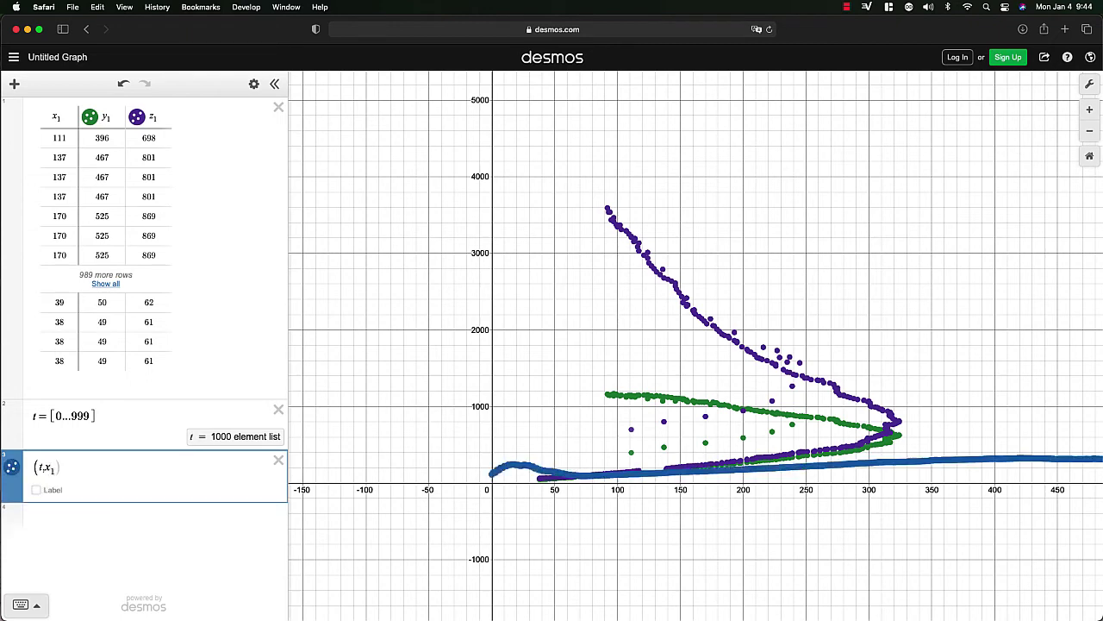
pyautogui.press('BackSpace')
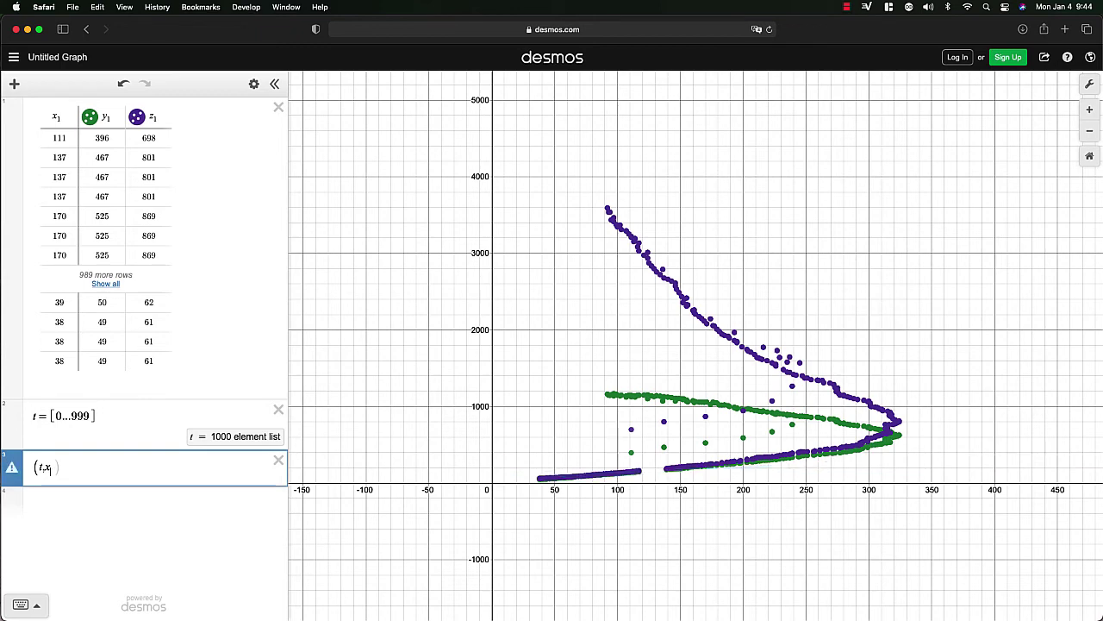
pyautogui.write('1')
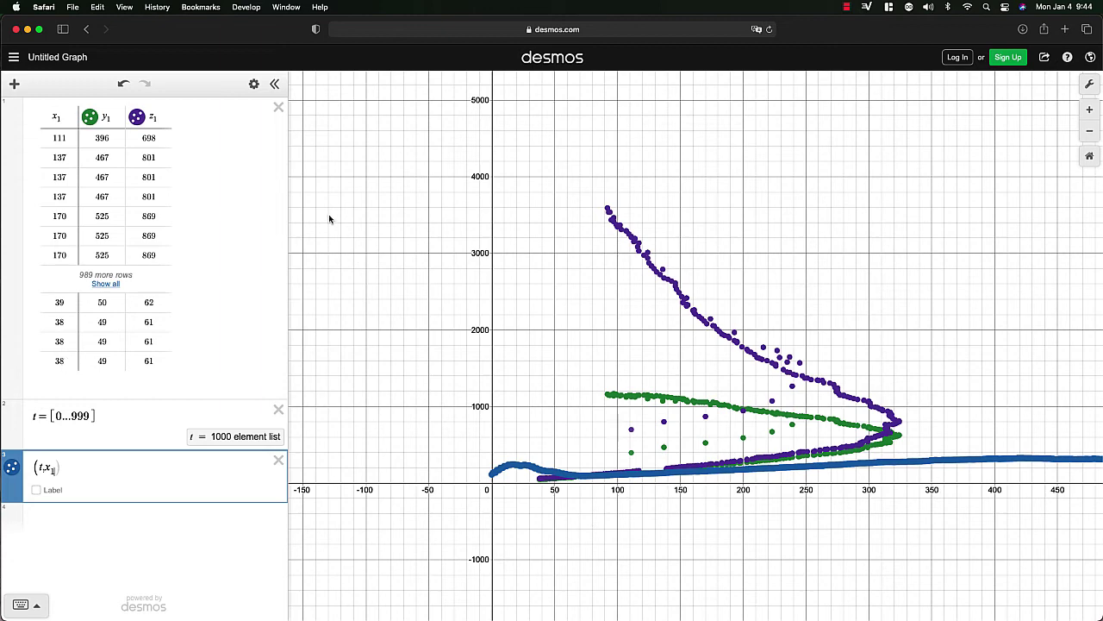
pyautogui.click(89, 117)
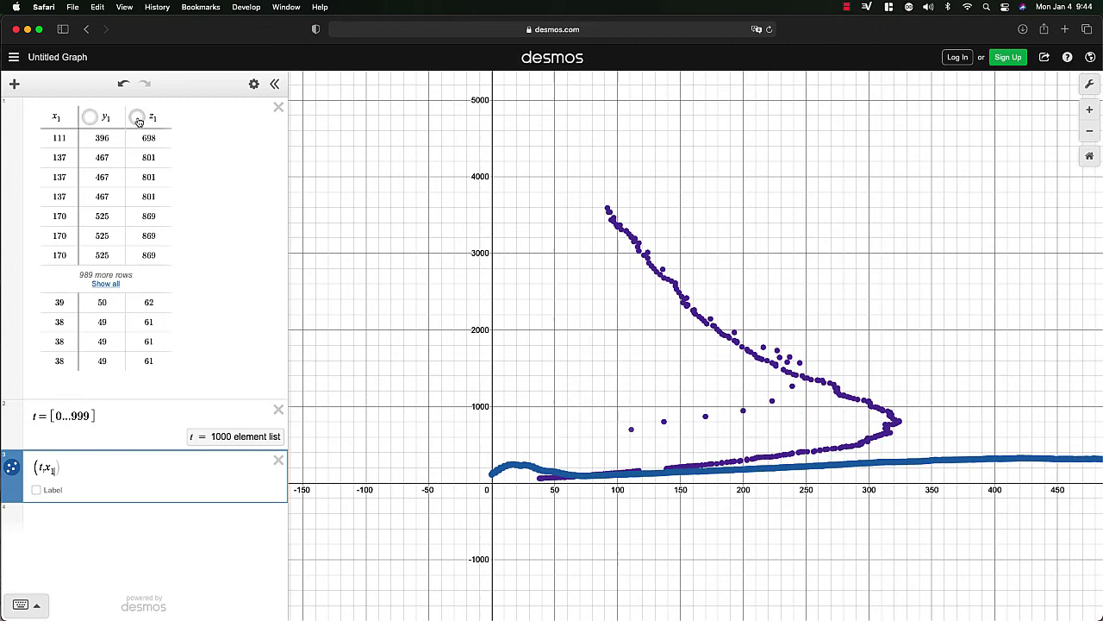
pyautogui.click(135, 118)
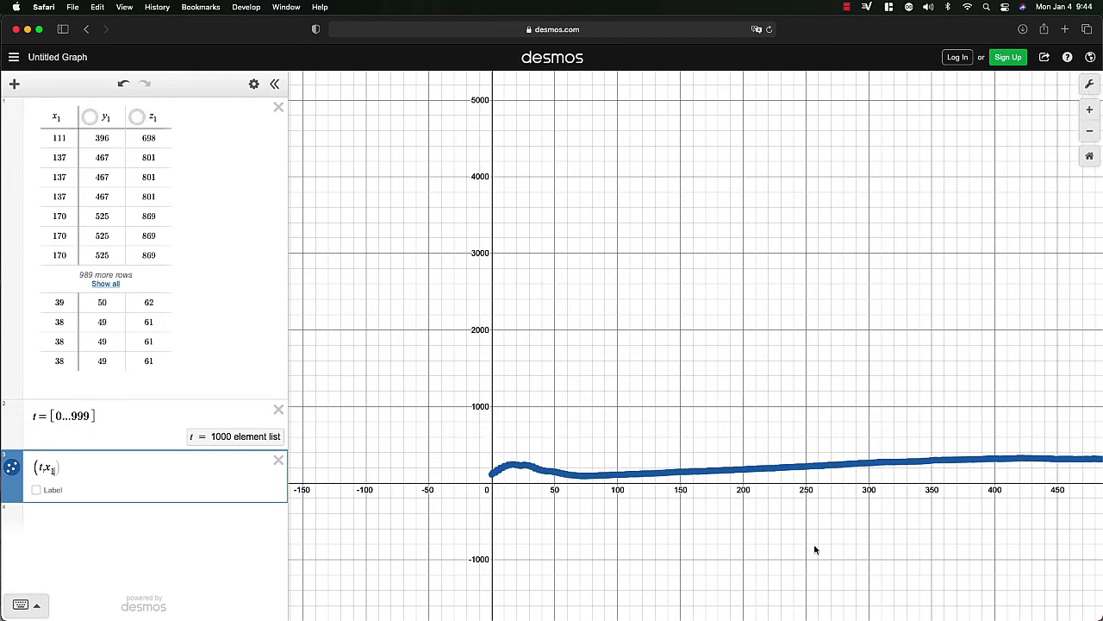
# In Graph Settings, set the x-axis maximum to 1000 and the y-axis range to 0–400.
pyautogui.moveTo(829, 527); pyautogui.dragTo(602, 470)
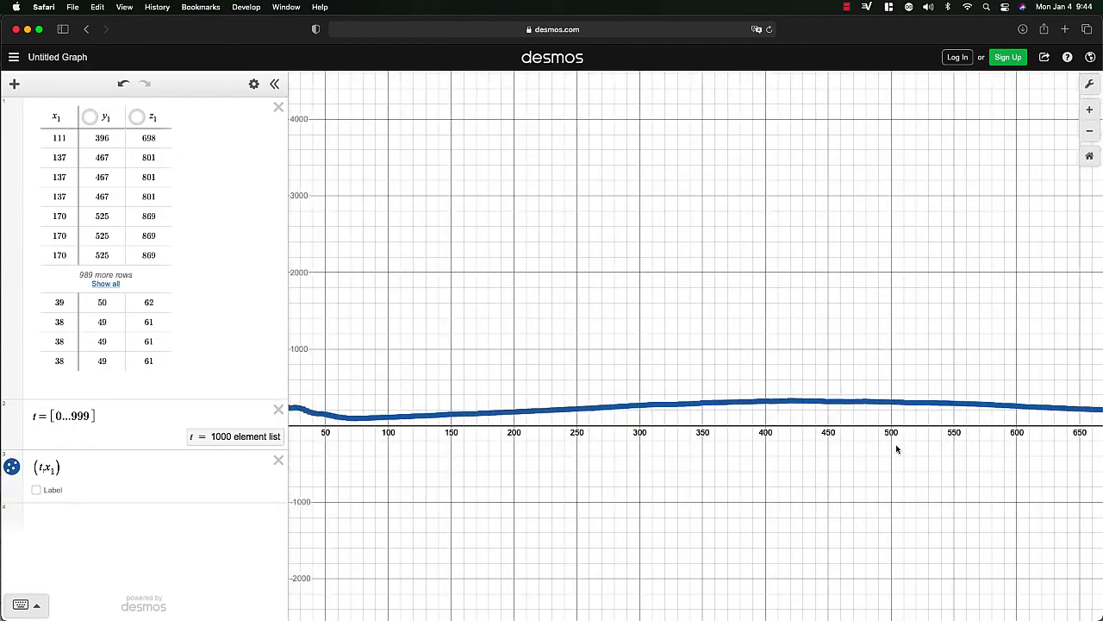
pyautogui.moveTo(897, 448); pyautogui.dragTo(1025, 451)
pyautogui.click(1089, 85)
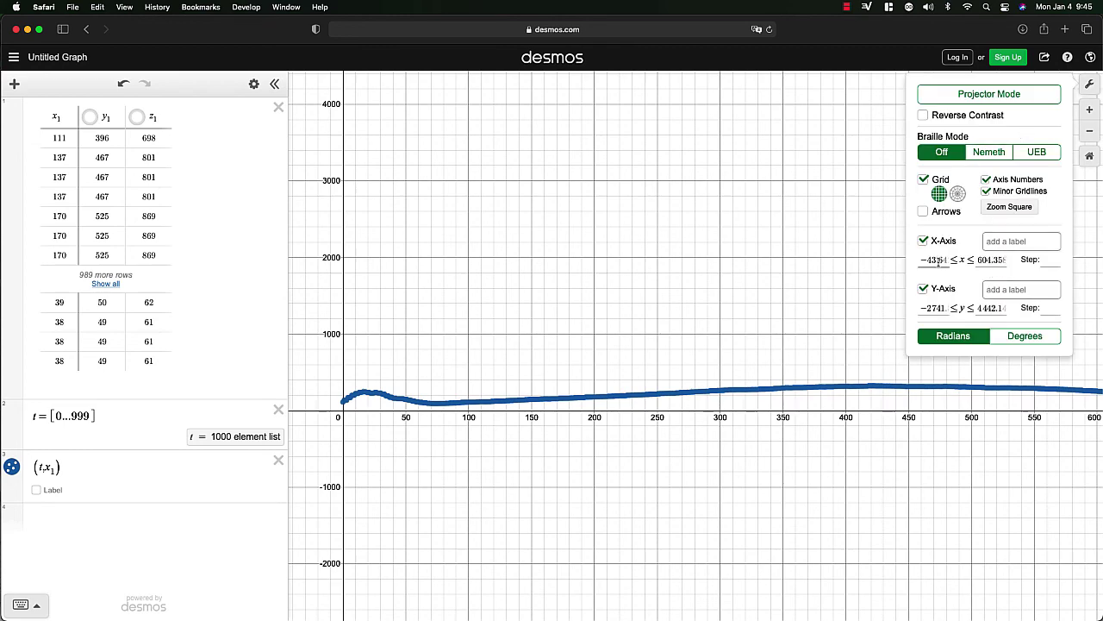
pyautogui.click(981, 263)
pyautogui.moveTo(981, 265); pyautogui.dragTo(1055, 266)
pyautogui.write('1000')
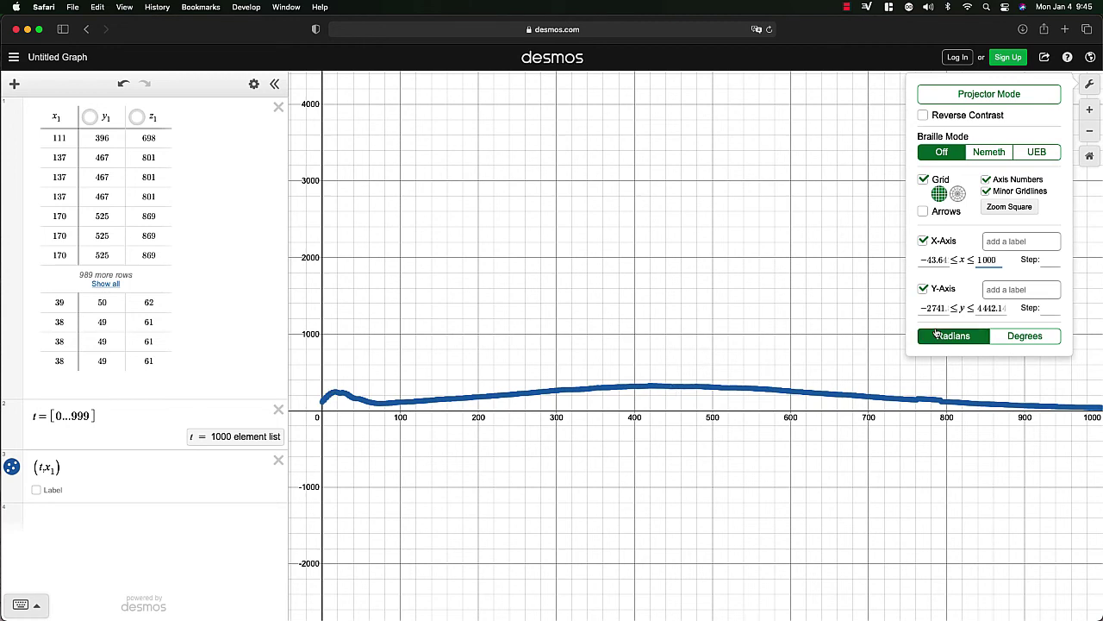
pyautogui.moveTo(974, 308); pyautogui.dragTo(1076, 310)
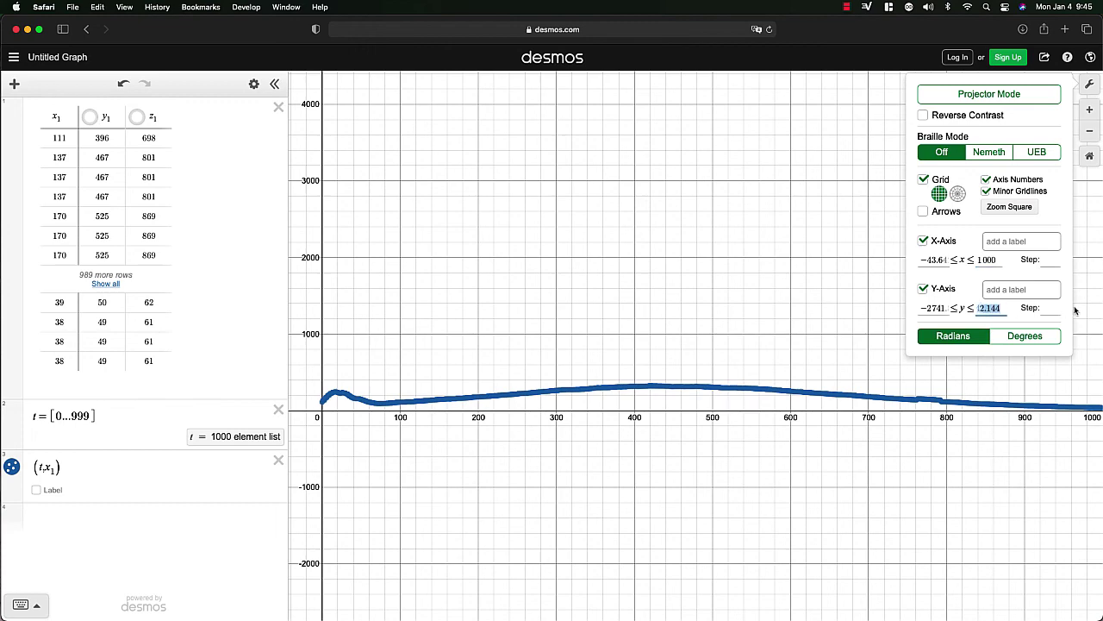
pyautogui.write('400')
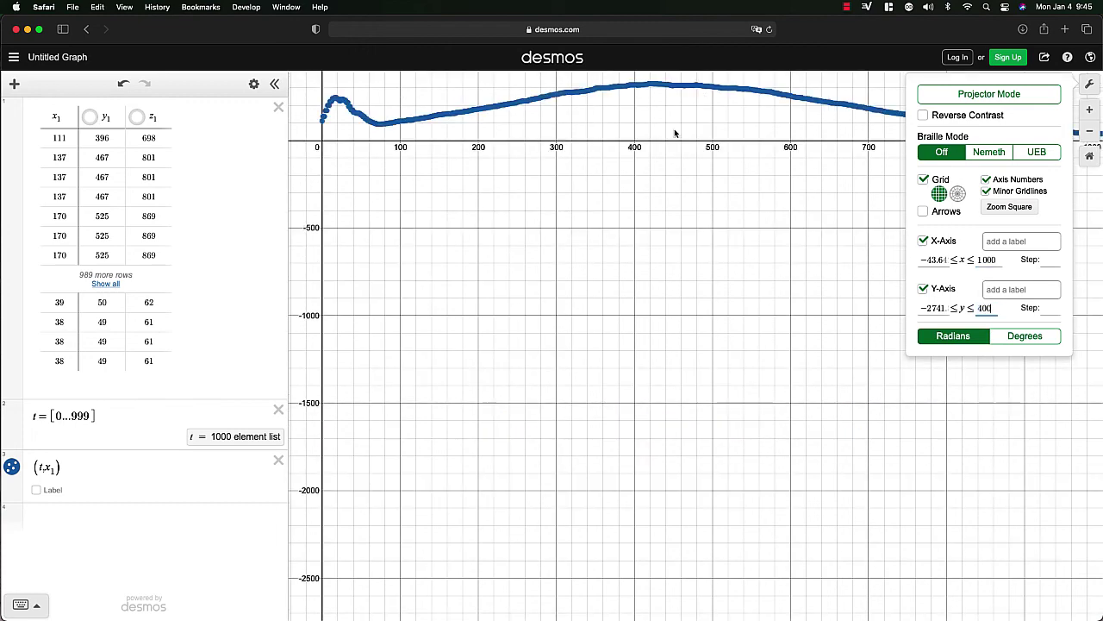
pyautogui.click(928, 309)
pyautogui.moveTo(928, 309); pyautogui.dragTo(1019, 317)
pyautogui.write('0')
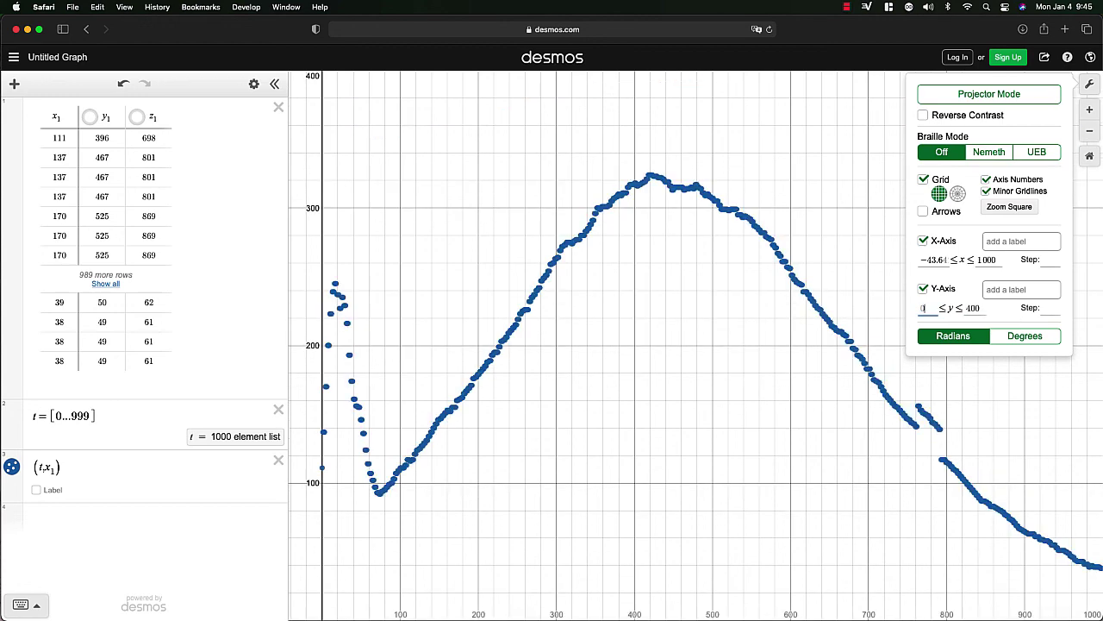
pyautogui.click(805, 500)
pyautogui.moveTo(805, 500); pyautogui.dragTo(796, 466)
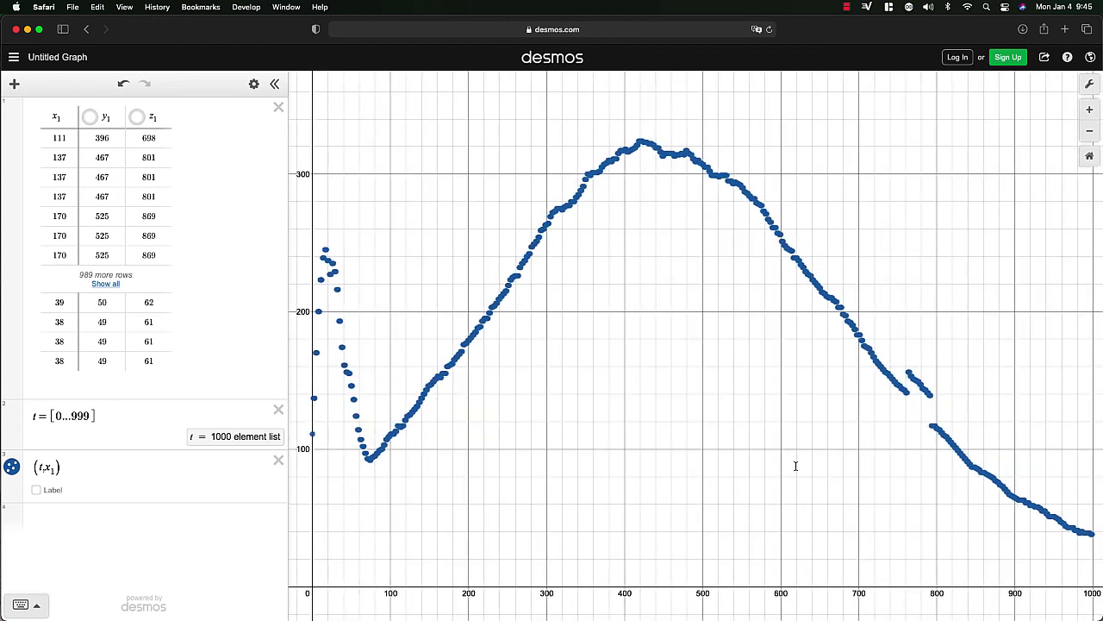